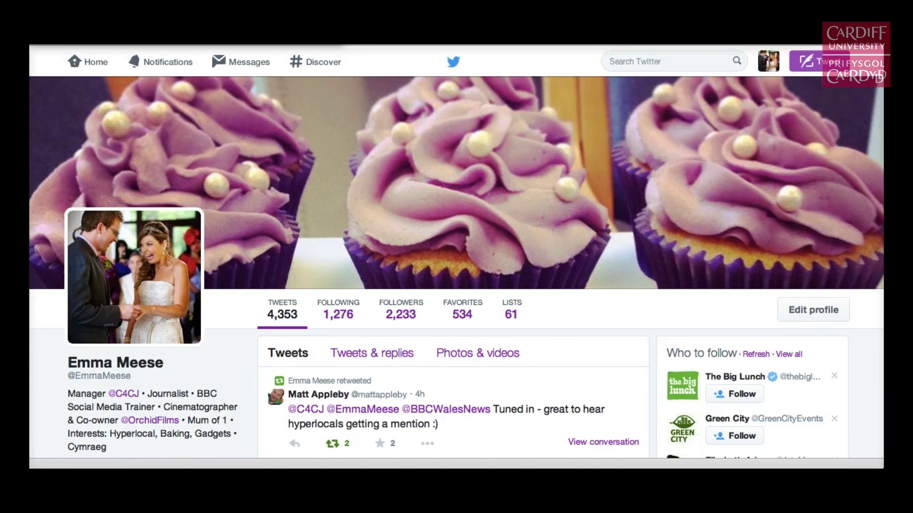
Search Twitter for "election" and list all of the most recent tweets instead of the top ones
left_click(636, 60)
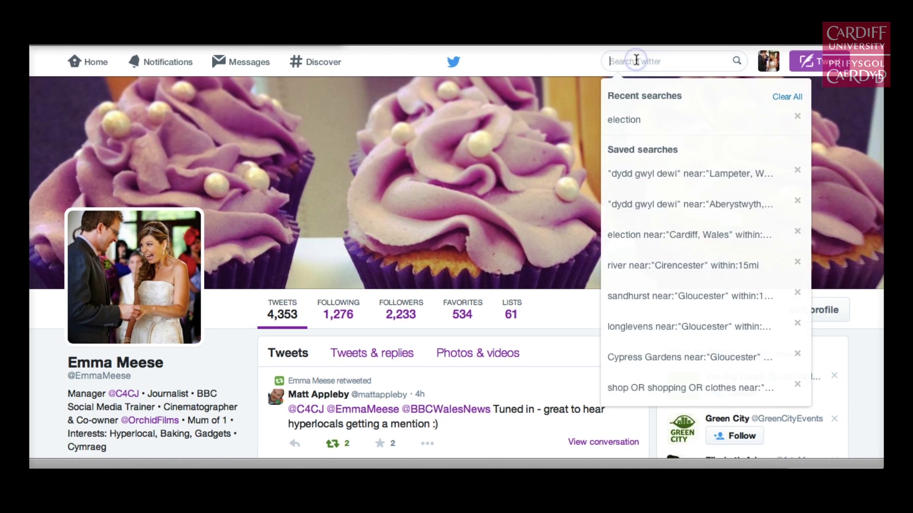
type("election")
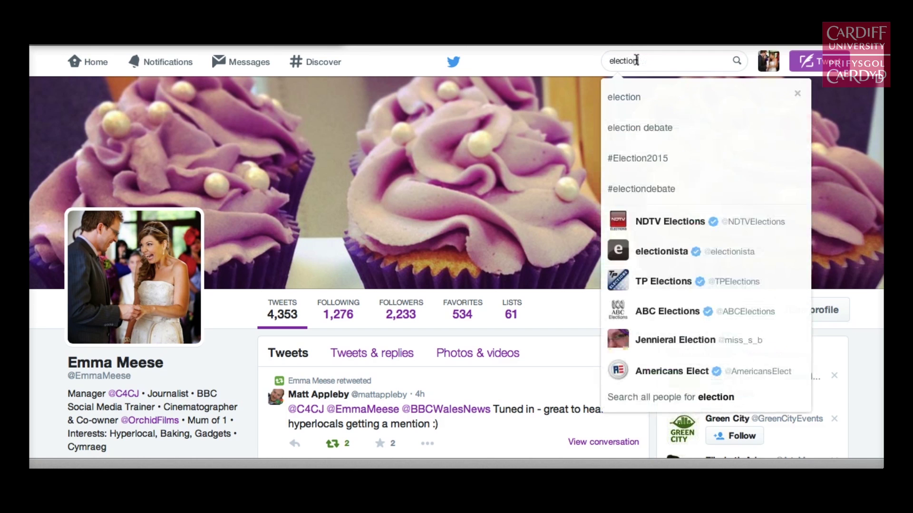
left_click(637, 63)
key("Return")
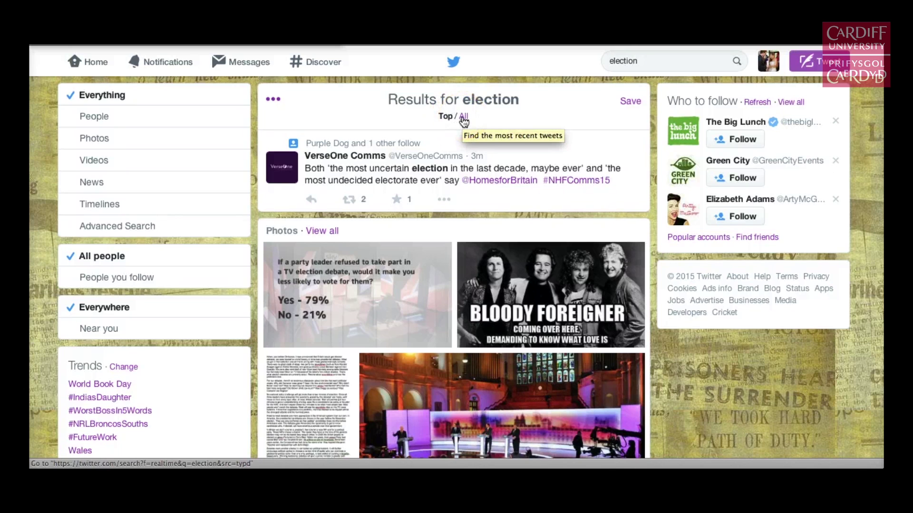
left_click(463, 118)
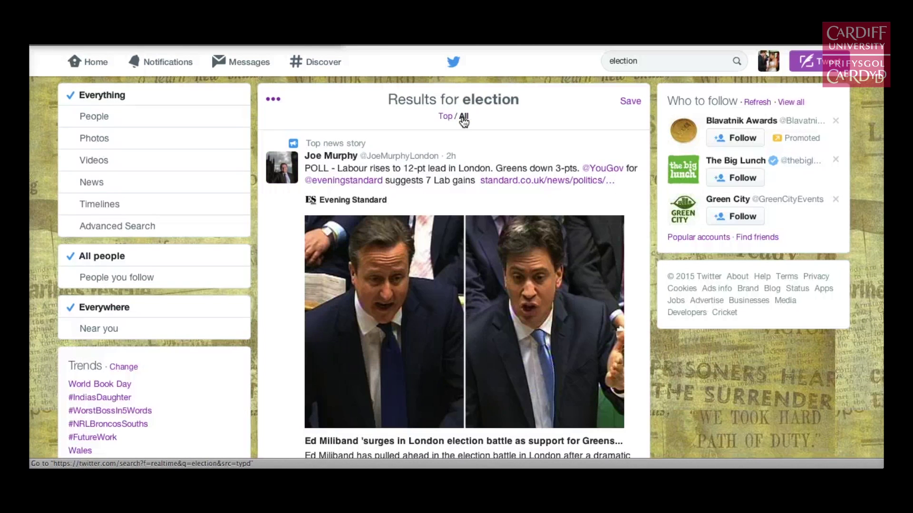
Filter the election results by People and by Timelines, and look through the public lists about the election
left_click(95, 105)
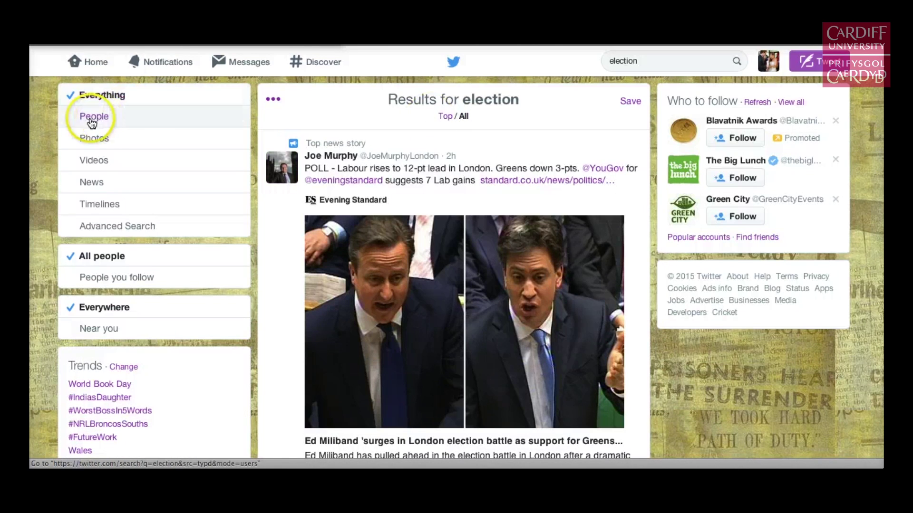
left_click(96, 117)
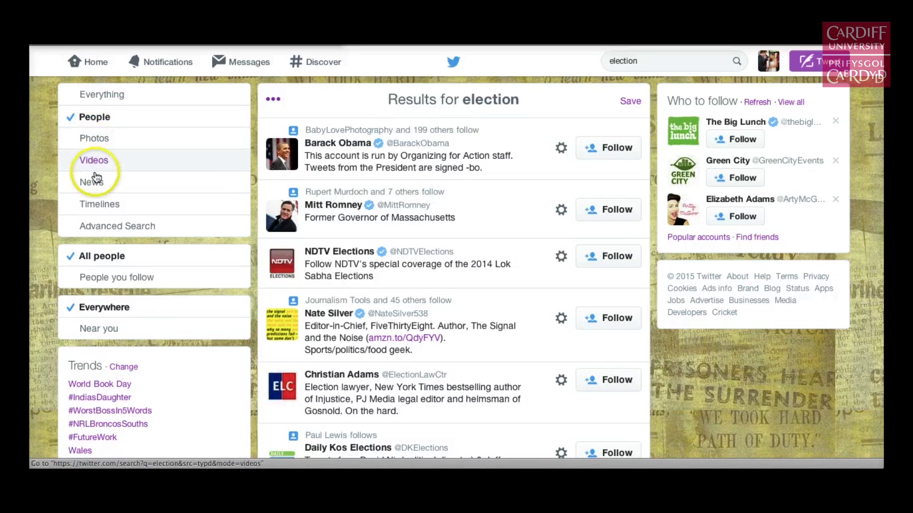
left_click(97, 206)
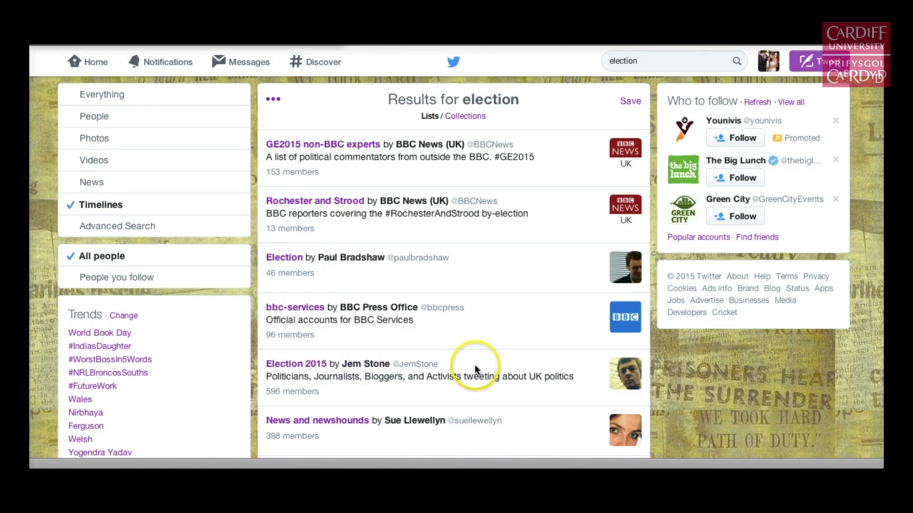
scroll(474, 366, "down", 4)
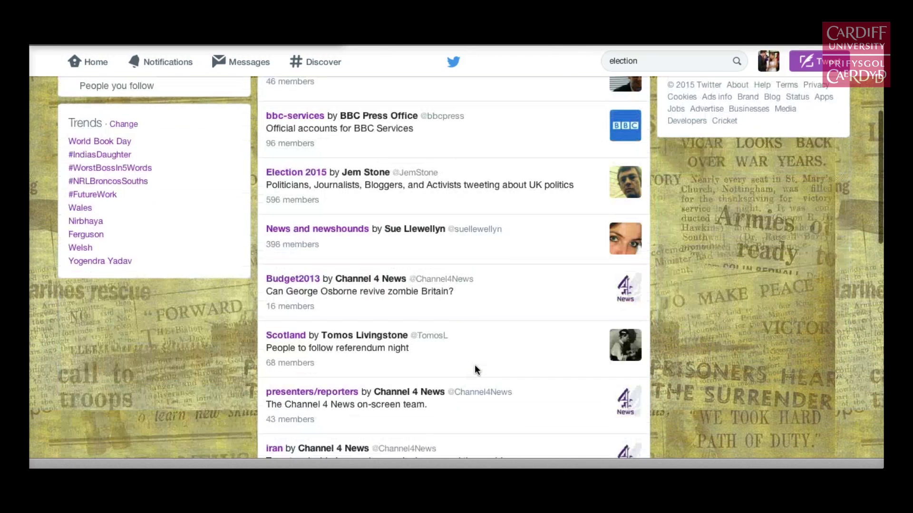
scroll(475, 365, "down", 3)
scroll(475, 368, "down", 4)
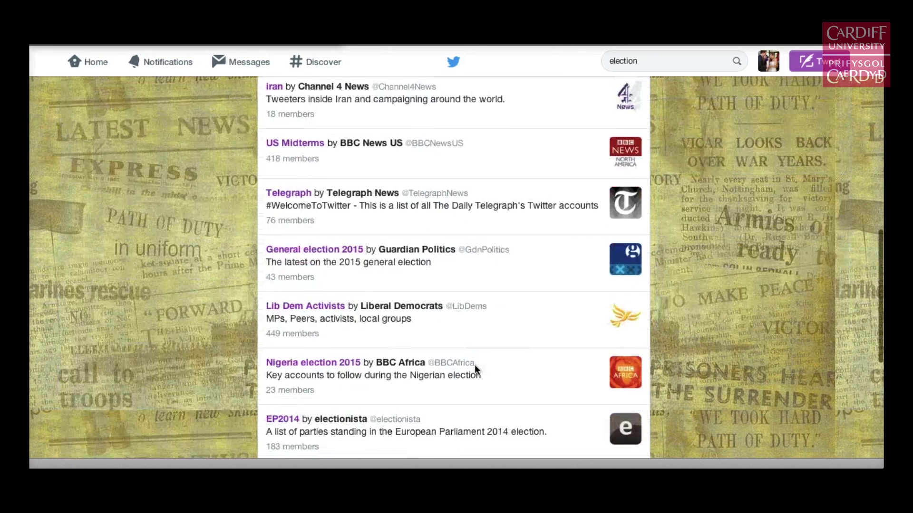
scroll(474, 367, "down", 3)
scroll(475, 369, "down", 4)
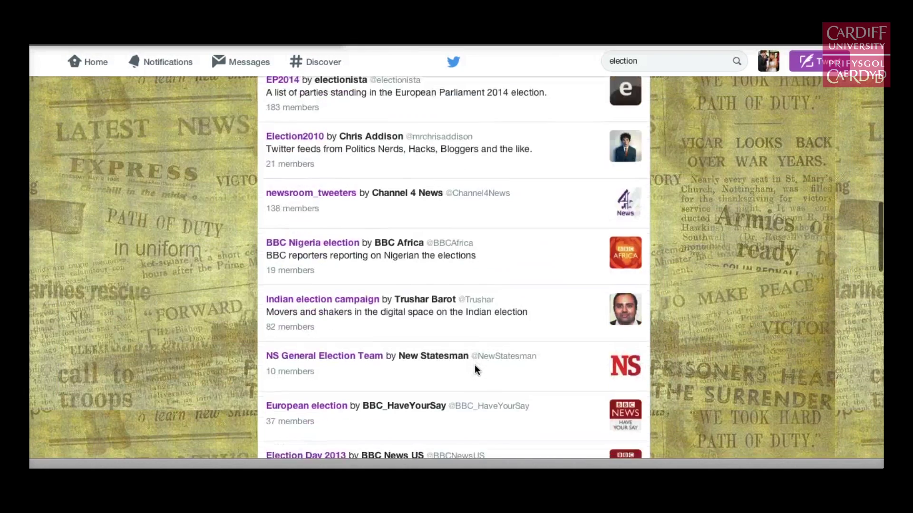
scroll(474, 369, "up", 15)
scroll(475, 369, "up", 1)
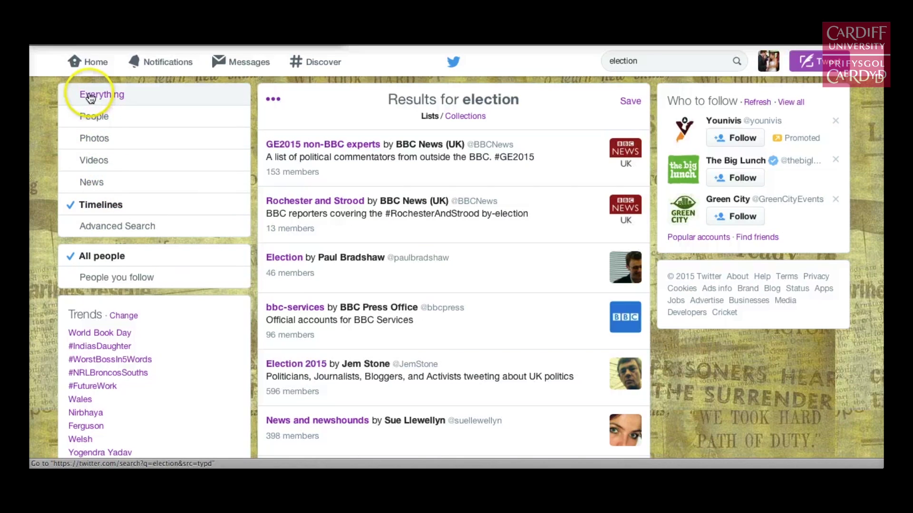
Open Advanced Search, enter "twitter.com/search" under All of these words and cut the text out again
left_click(94, 230)
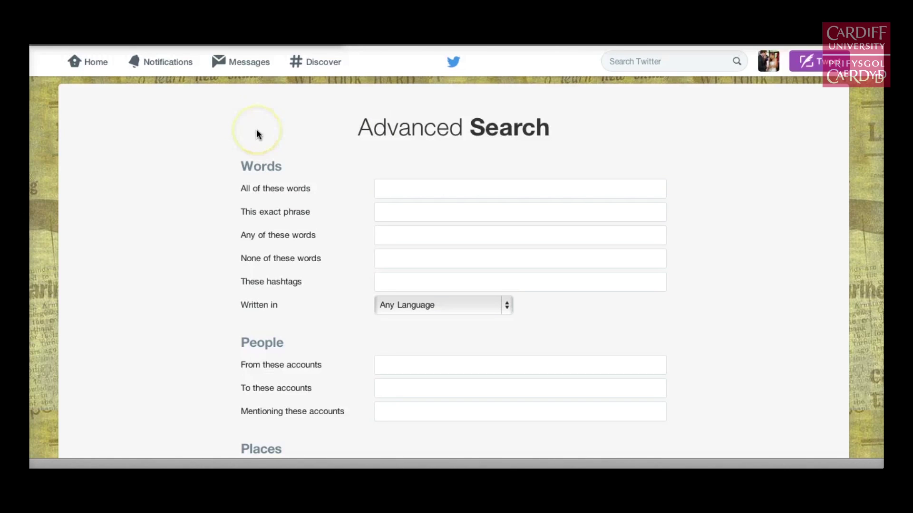
left_click(413, 191)
type("twitter.com/search")
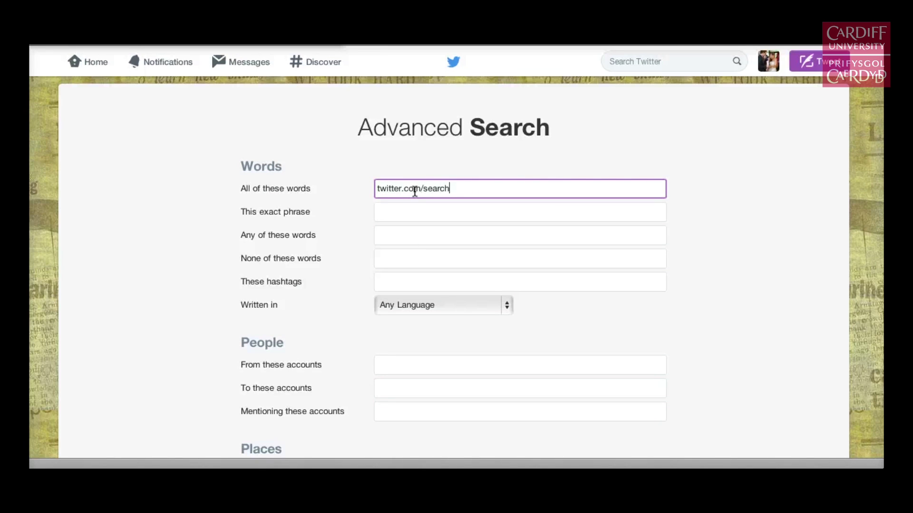
left_click_drag(414, 192, 350, 186)
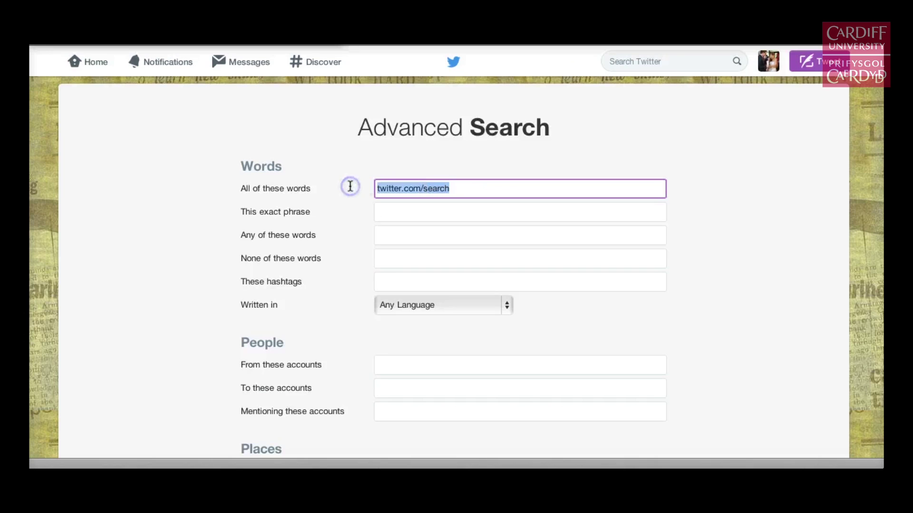
key("super+x")
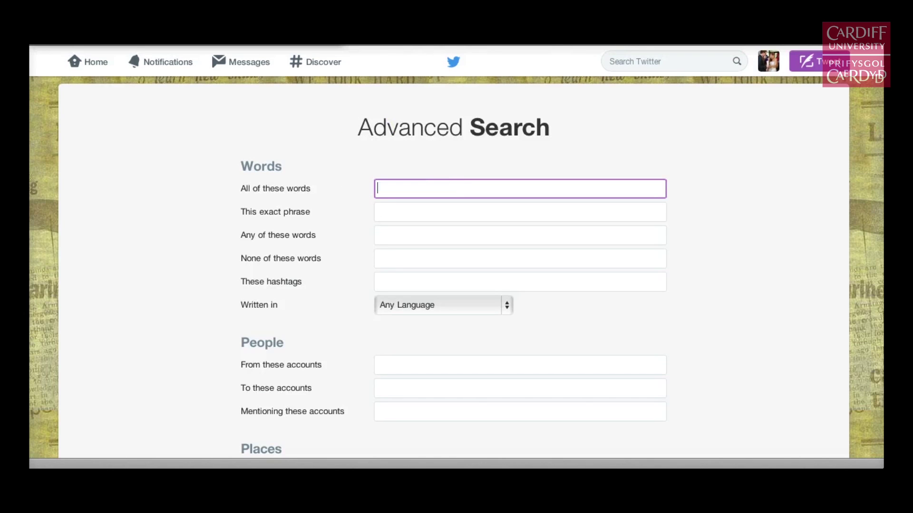
Look up the cut address on Google, open the Twitter Search result and go on to its advanced search
key("super+l")
key("super+v")
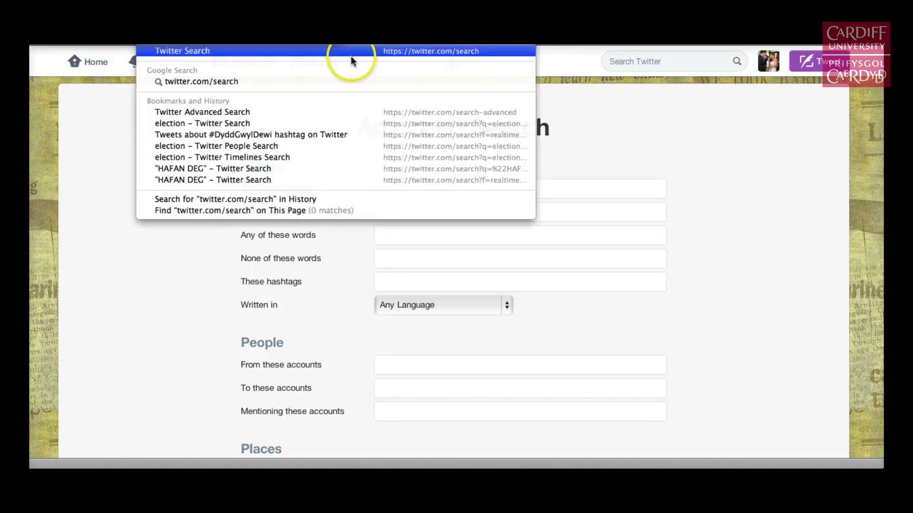
left_click(315, 78)
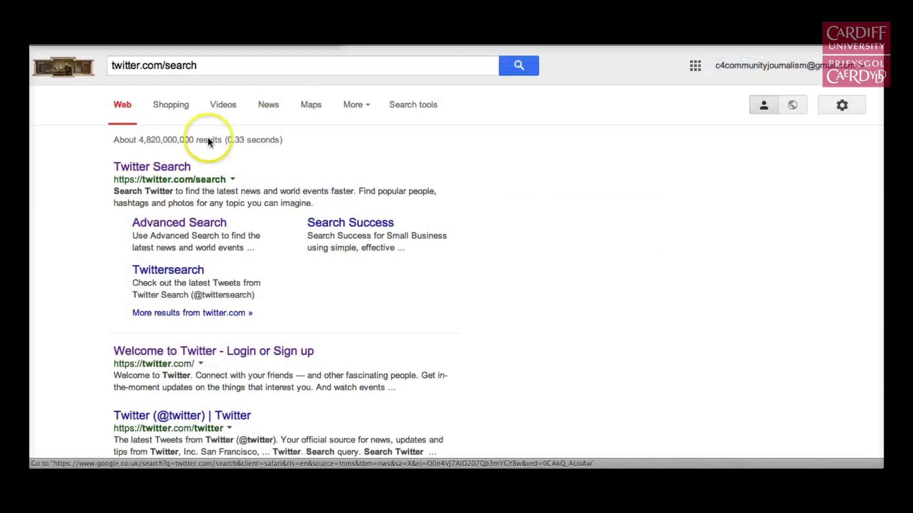
left_click(170, 168)
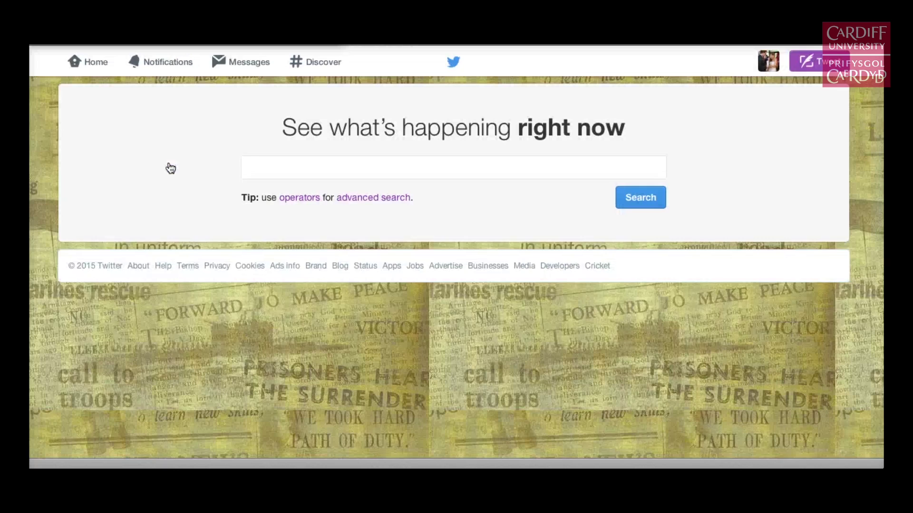
left_click(381, 199)
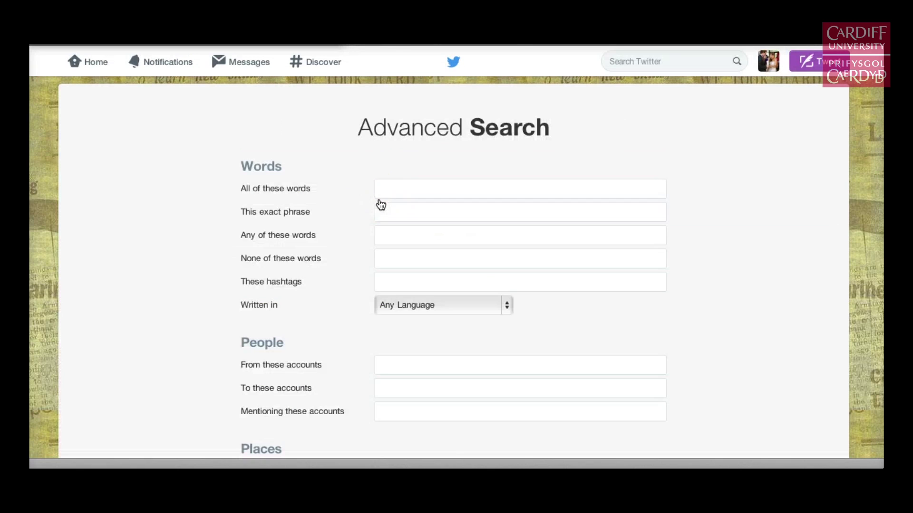
Enter "uk election" as the terms for All of these words
left_click(403, 189)
left_click(394, 188)
type("uk ")
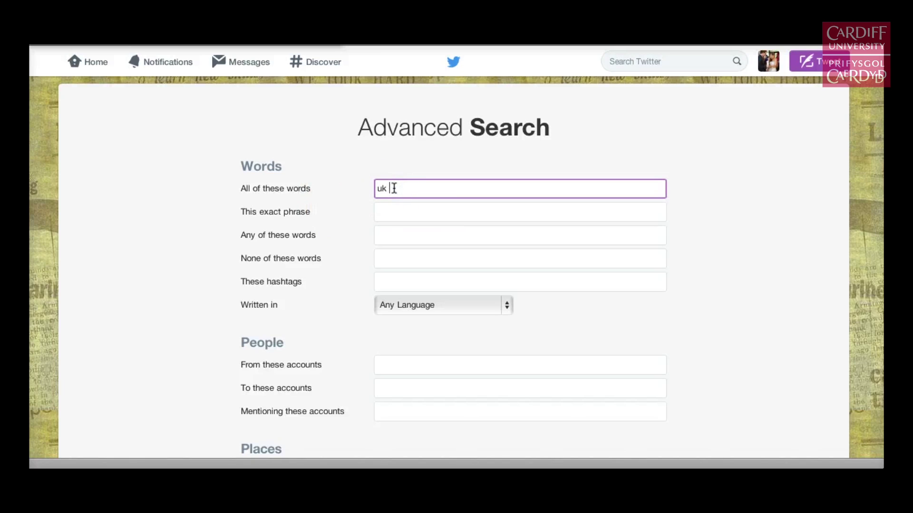
type("election")
Move "uk election" from All of these words to This exact phrase
left_click_drag(420, 188, 367, 189)
key("ctrl+x")
left_click(393, 208)
key("ctrl+v")
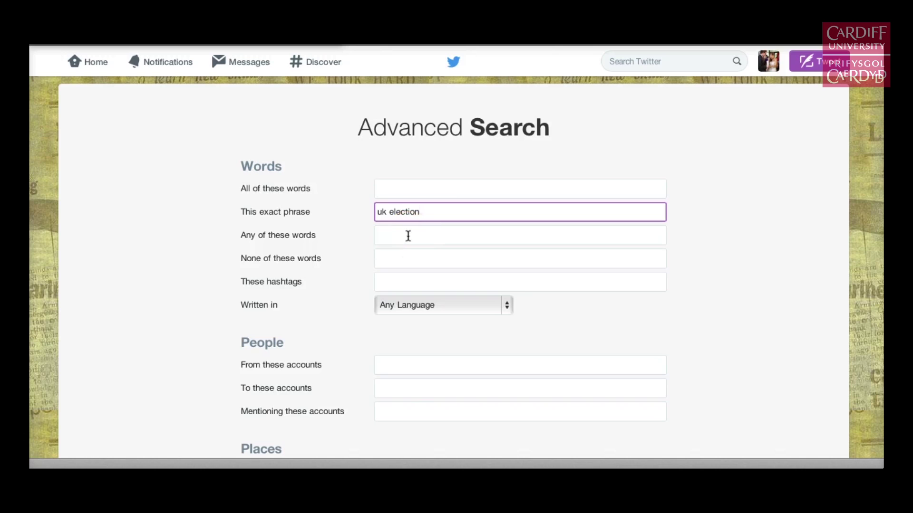
Move "uk election" from This exact phrase to Any of these words
left_click_drag(420, 211, 346, 211)
key("super+x")
left_click(389, 234)
key("super+v")
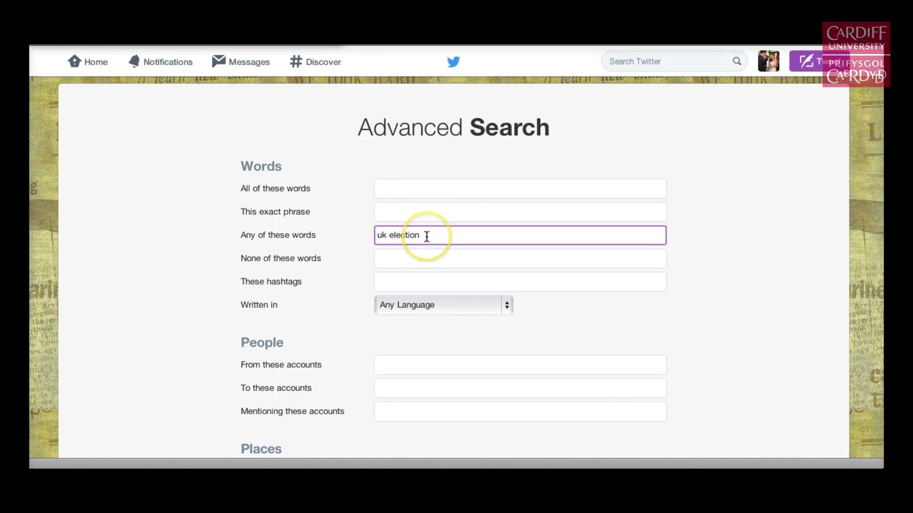
Clear the Any of these words entry and enter "election" as the exact phrase
left_click_drag(428, 233, 367, 232)
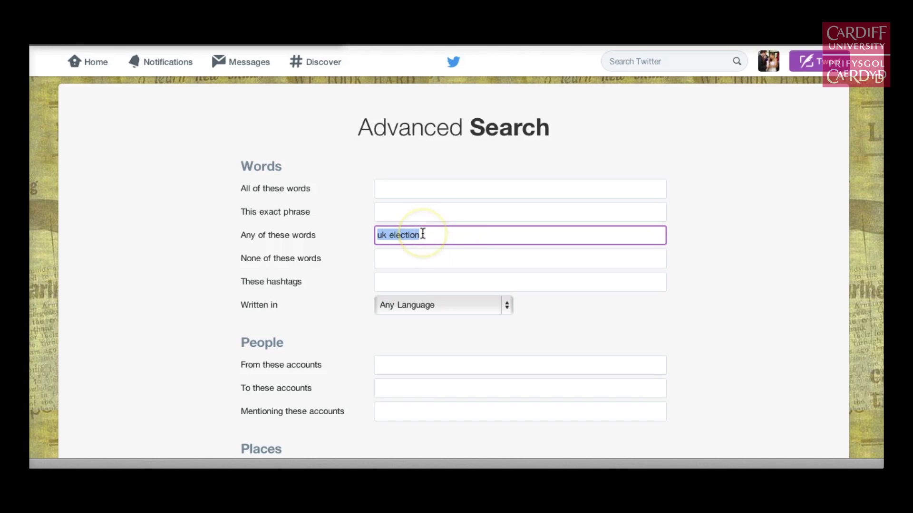
key("BackSpace")
left_click(422, 212)
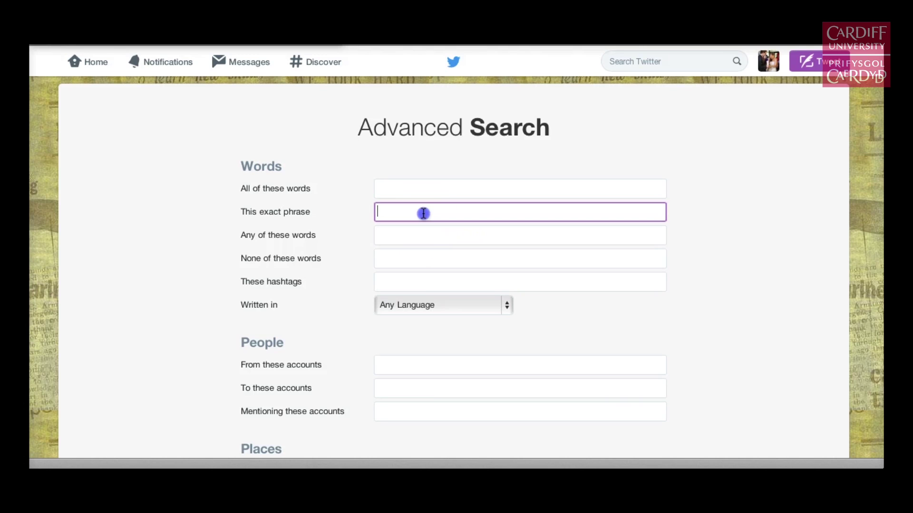
type("election")
left_click(430, 214)
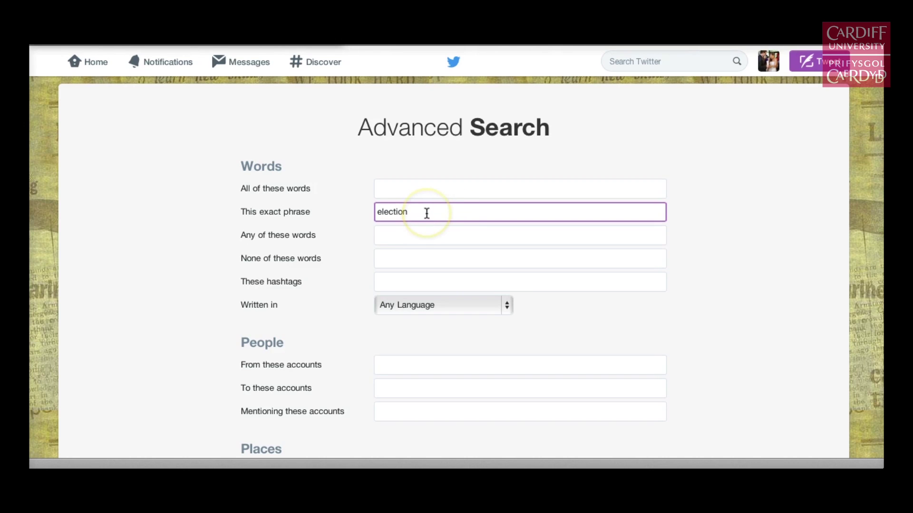
Look up "london" as the place to search near, clear that entry and go back to Cardiff, Wales
scroll(332, 310, "down", 2)
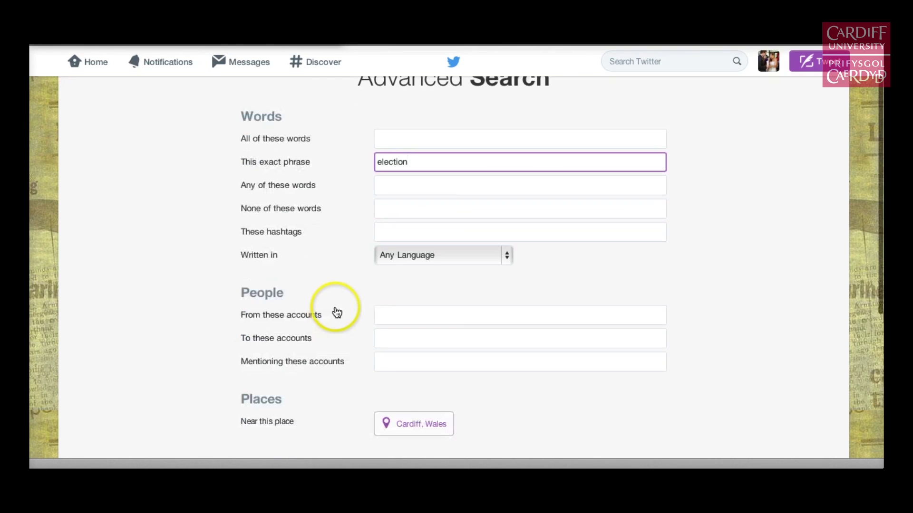
scroll(332, 257, "down", 3)
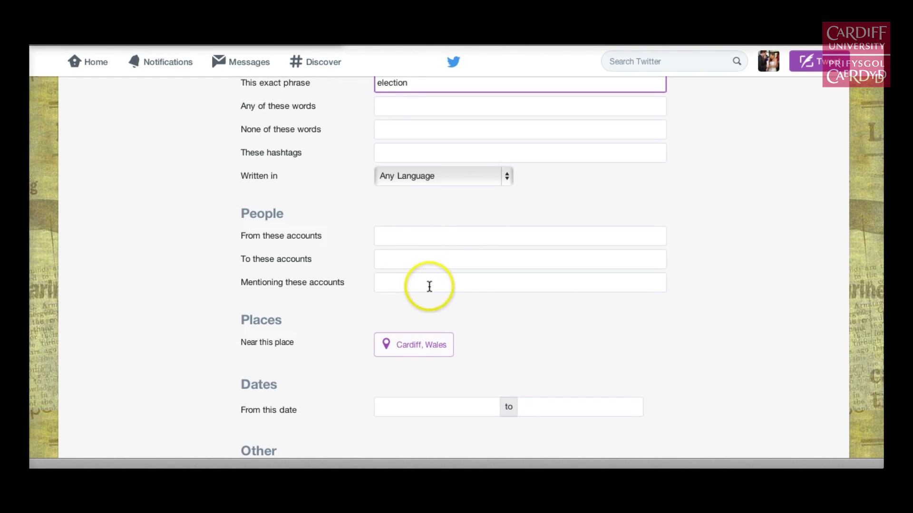
left_click(432, 346)
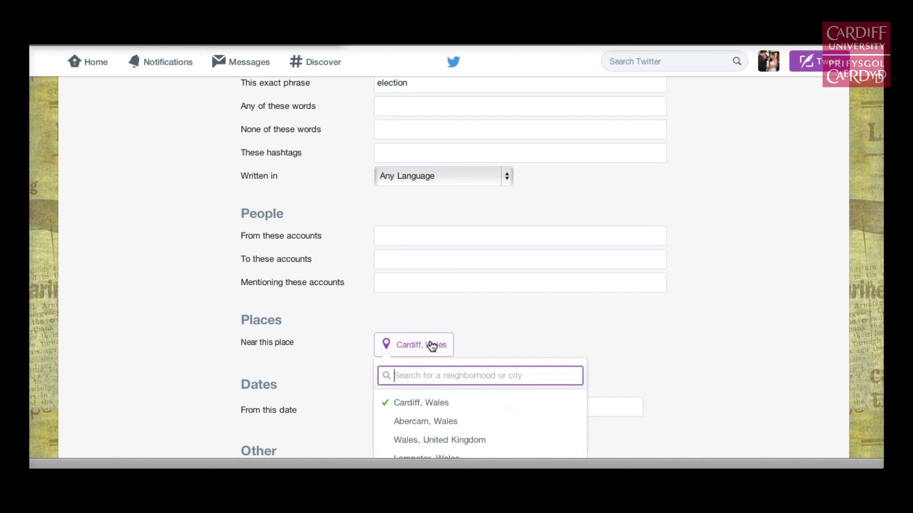
type("london")
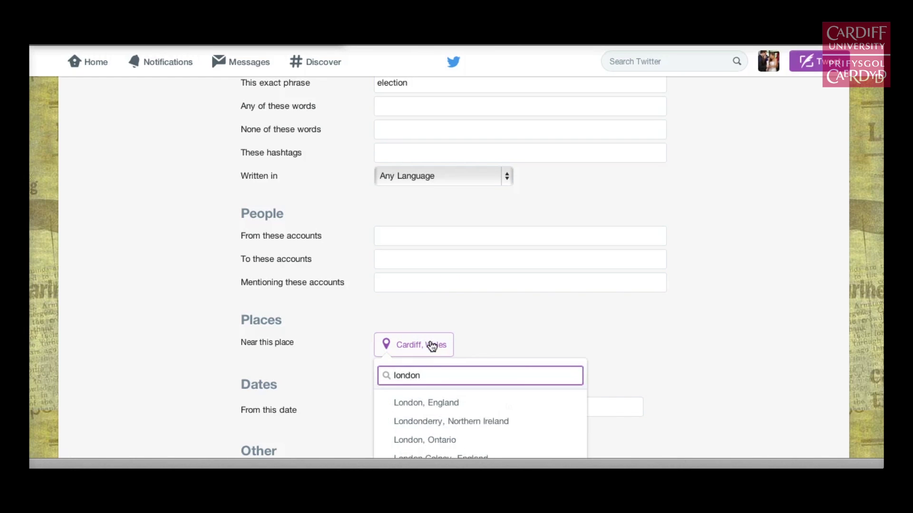
key("BackSpace")
key("BackSpace")
key("BackSpace")
key("BackSpace")
key("BackSpace")
key("BackSpace")
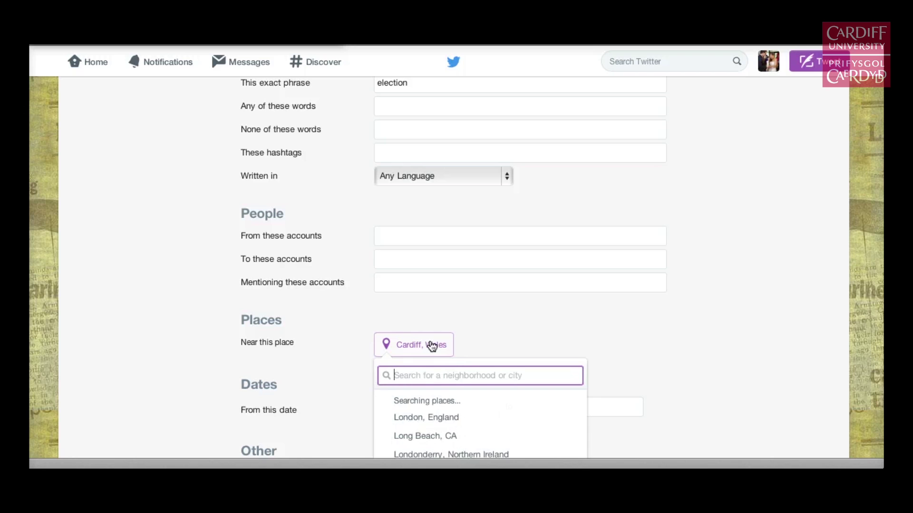
left_click(435, 401)
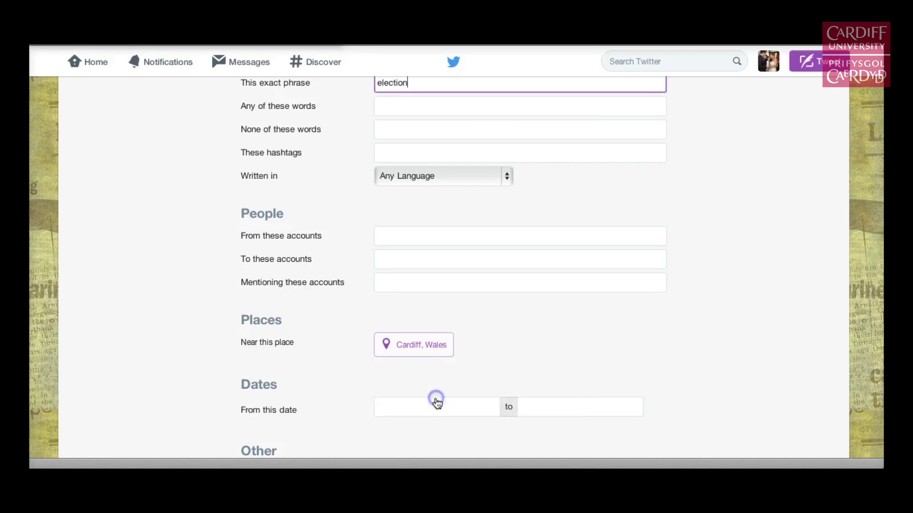
Review the advanced search criteria and run the search for the exact phrase "election" near Cardiff, Wales
scroll(566, 288, "up", 3)
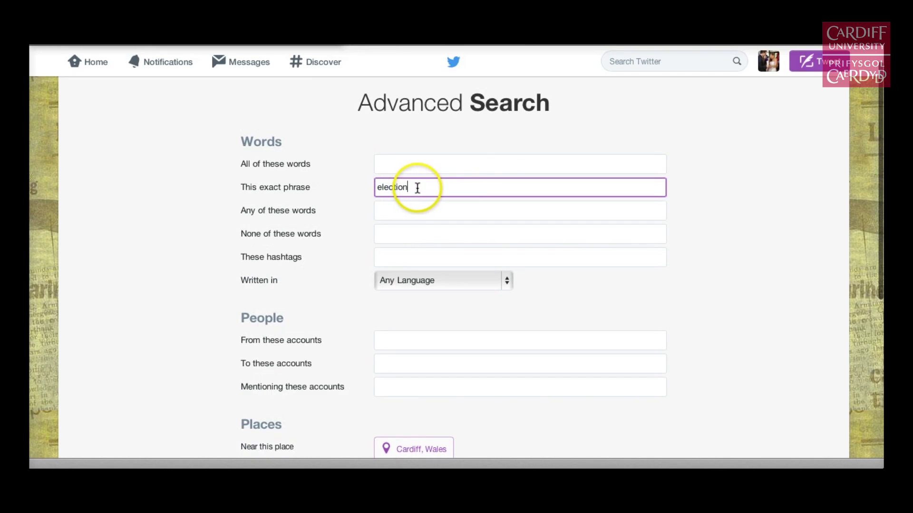
scroll(563, 292, "down", 4)
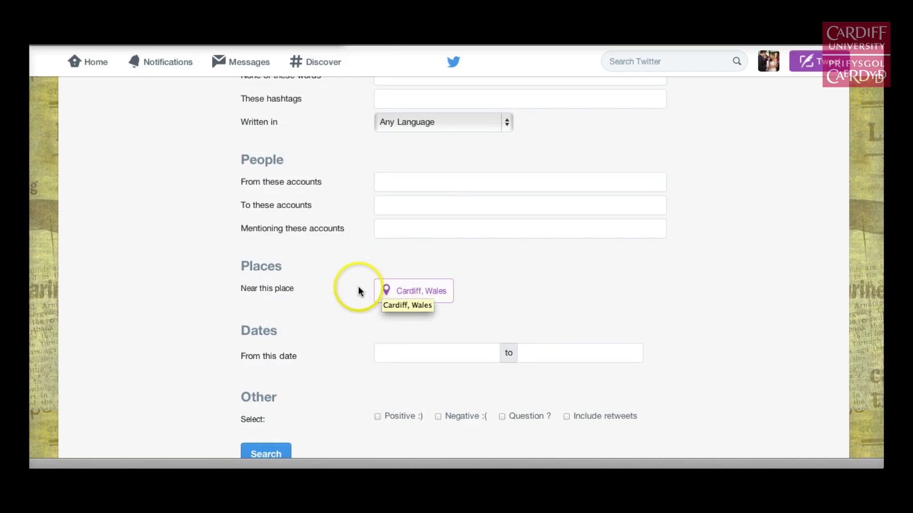
scroll(323, 297, "down", 2)
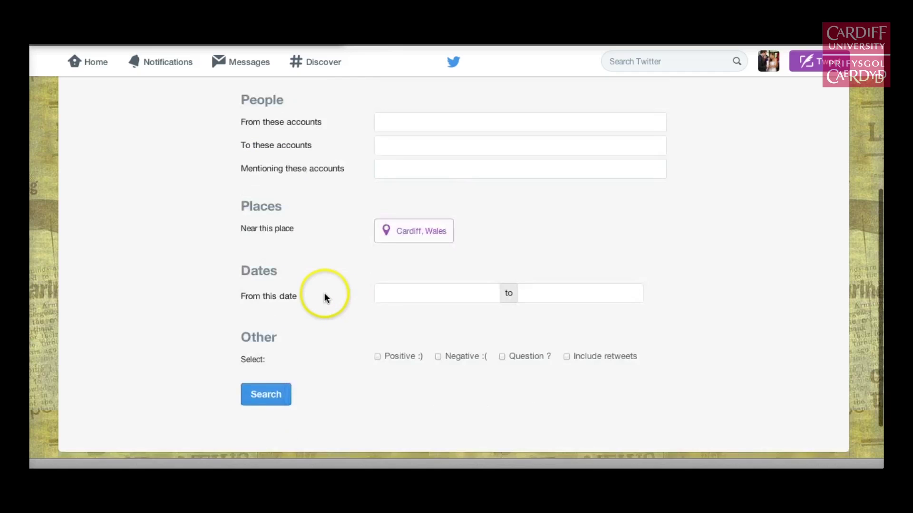
left_click(267, 389)
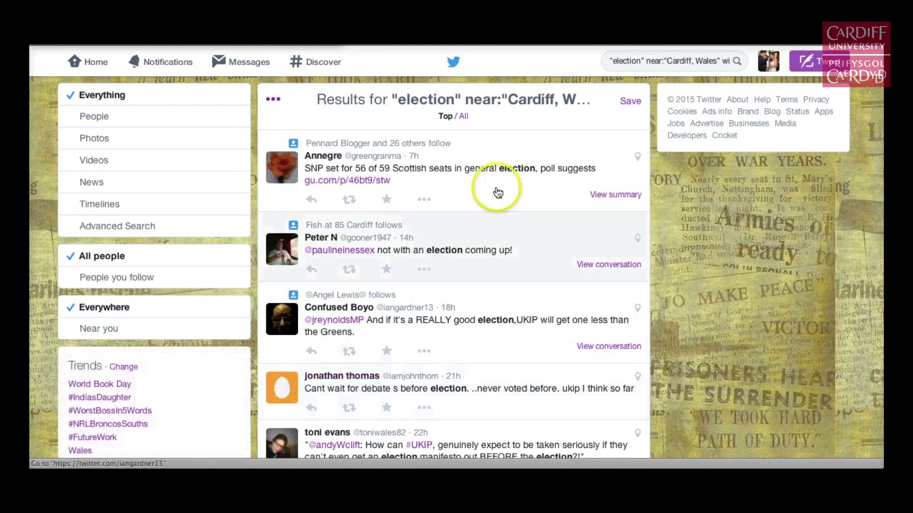
Show all tweets for the search and review them, including the location in the first author's profile summary
left_click(464, 117)
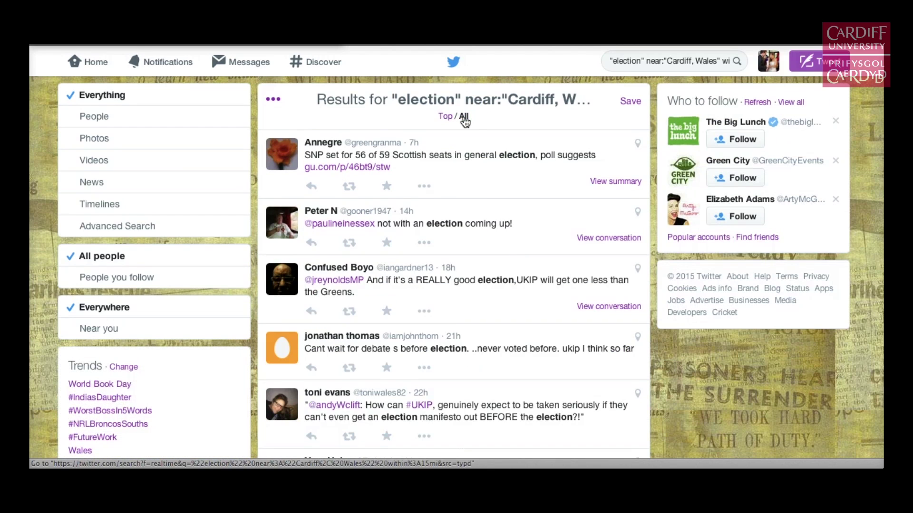
left_click(319, 142)
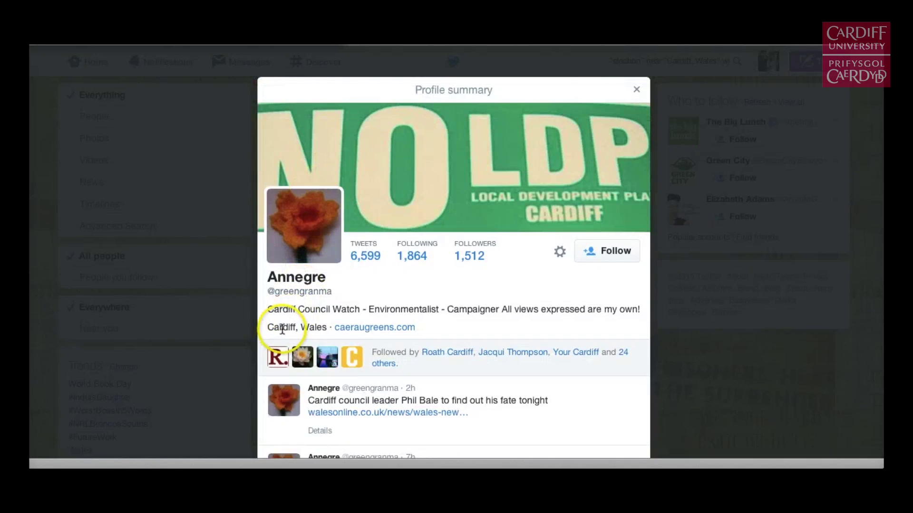
left_click(636, 90)
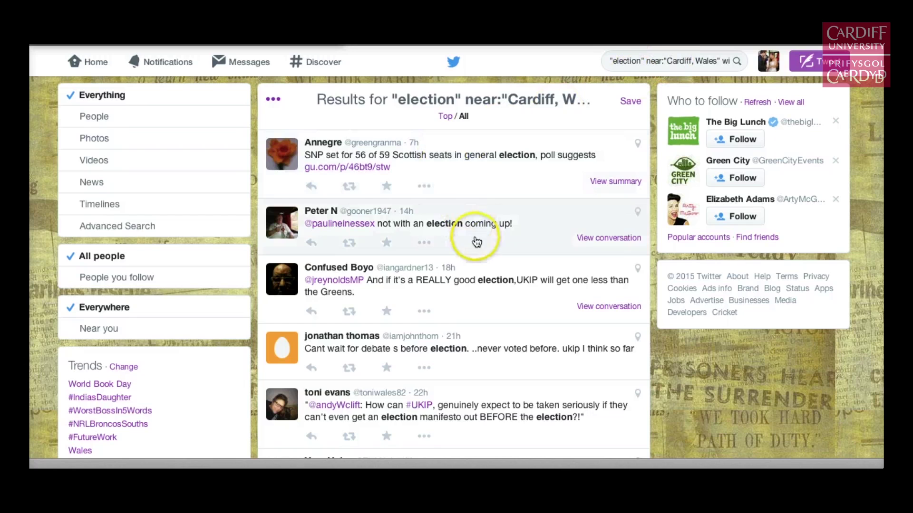
scroll(488, 305, "down", 2)
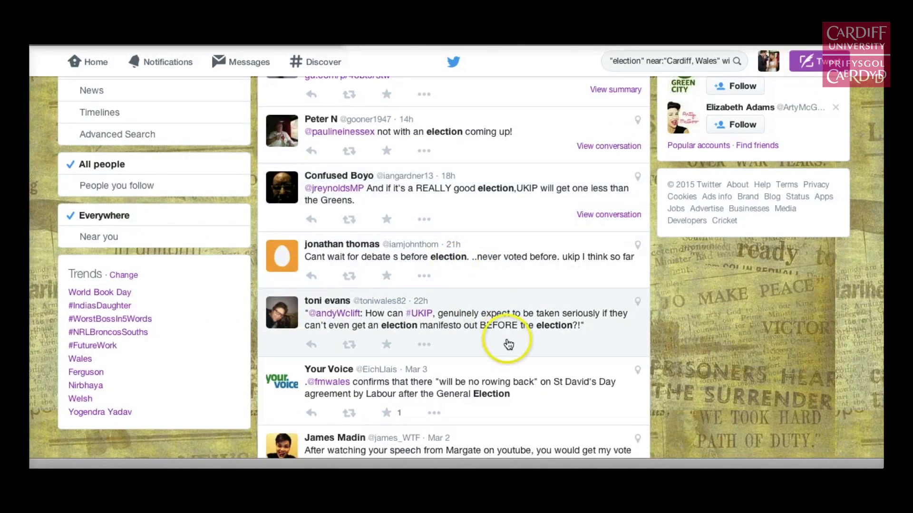
scroll(508, 345, "down", 3)
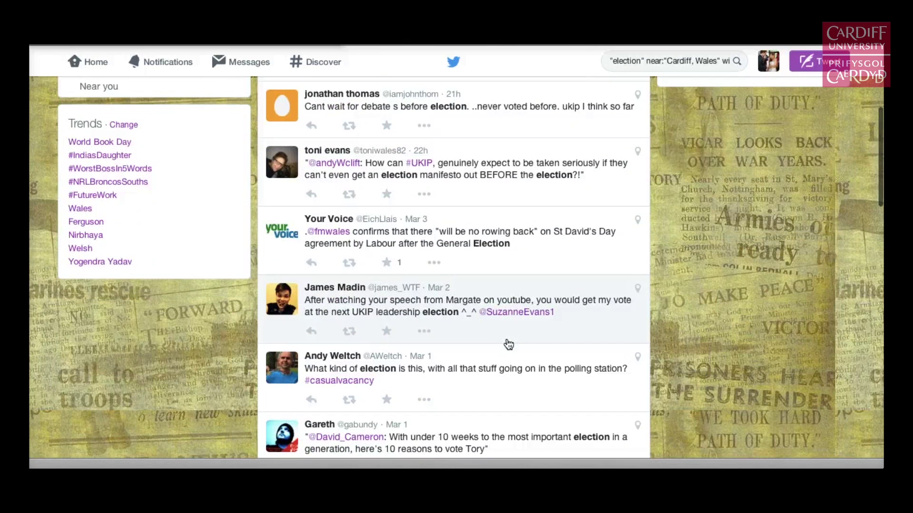
scroll(508, 345, "up", 4)
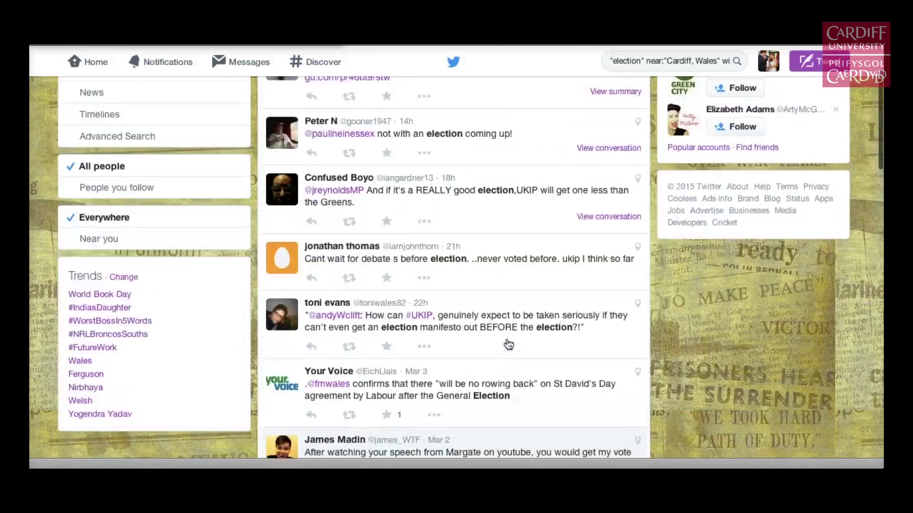
scroll(508, 344, "up", 1)
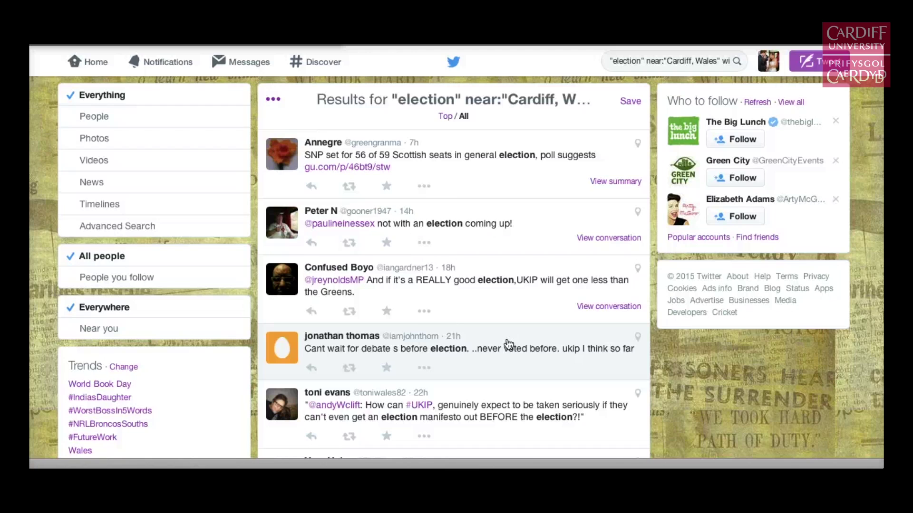
Save the current search for "election" near Cardiff, Wales and empty the search box
left_click(653, 66)
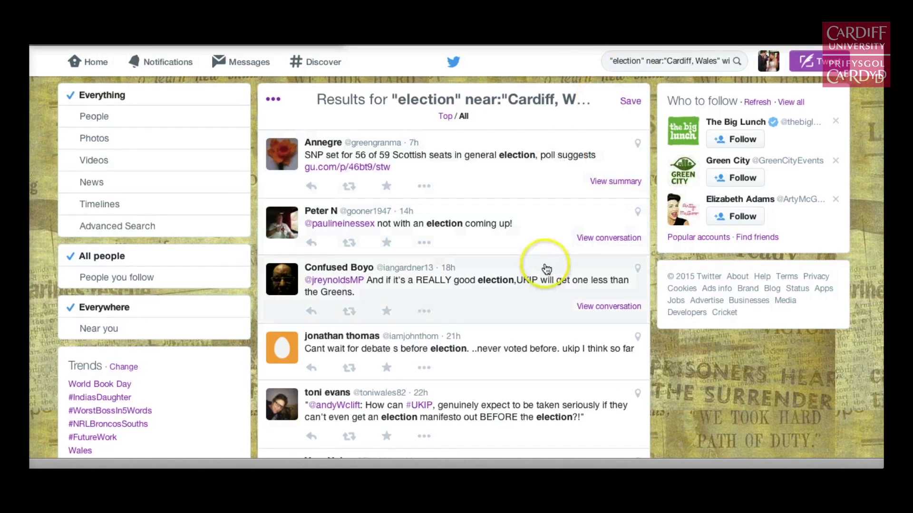
left_click(630, 102)
left_click(608, 61)
left_click_drag(608, 61, 762, 65)
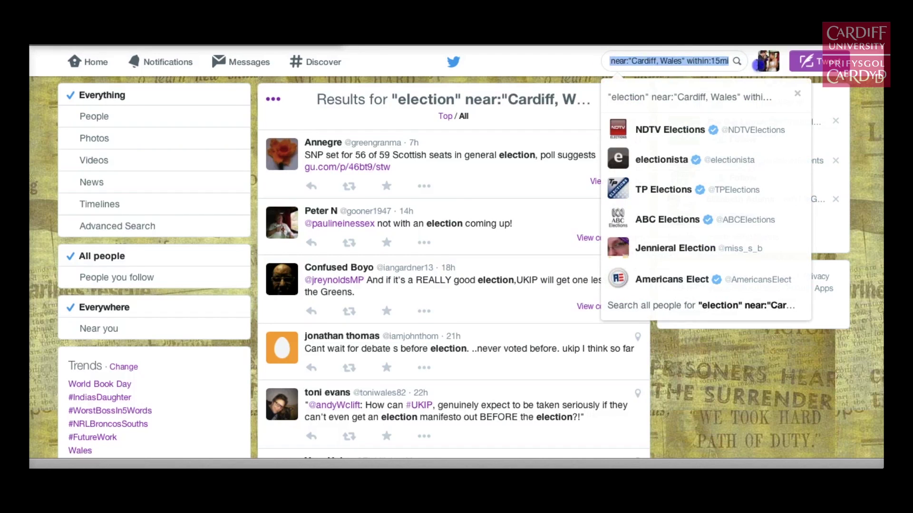
key("BackSpace")
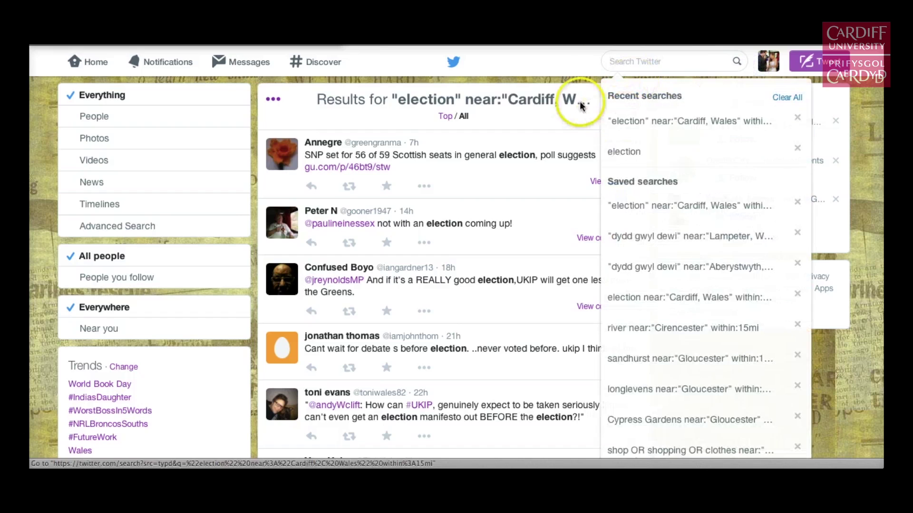
Run the saved search for the exact phrase "election" near Cardiff, Wales, and remove it from the saved searches
left_click(570, 57)
left_click(621, 63)
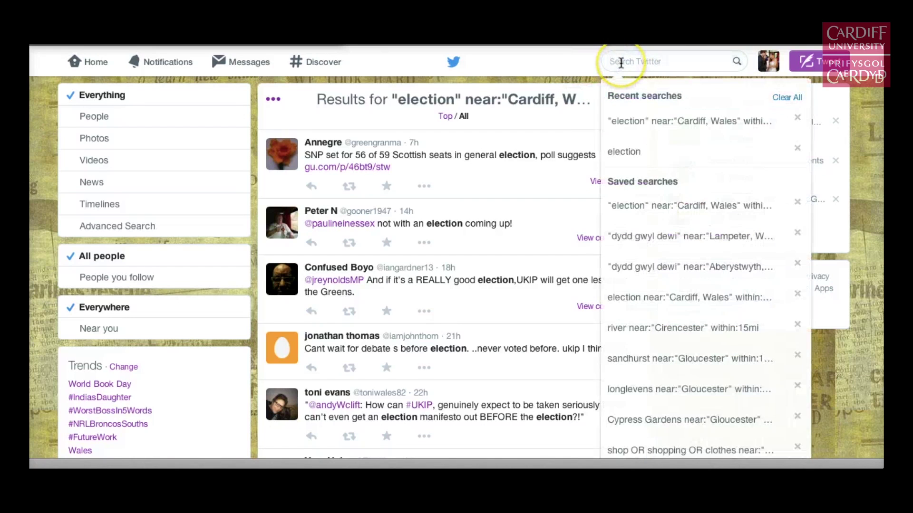
left_click(630, 206)
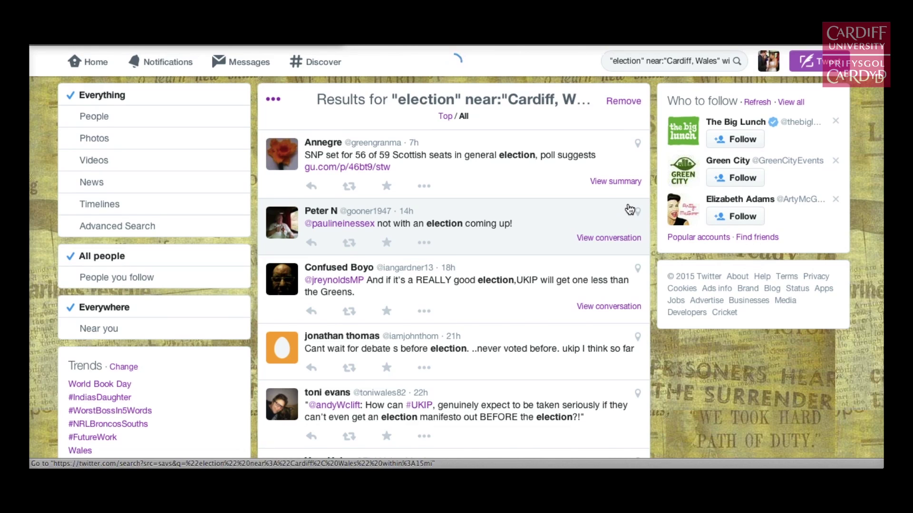
left_click(631, 215)
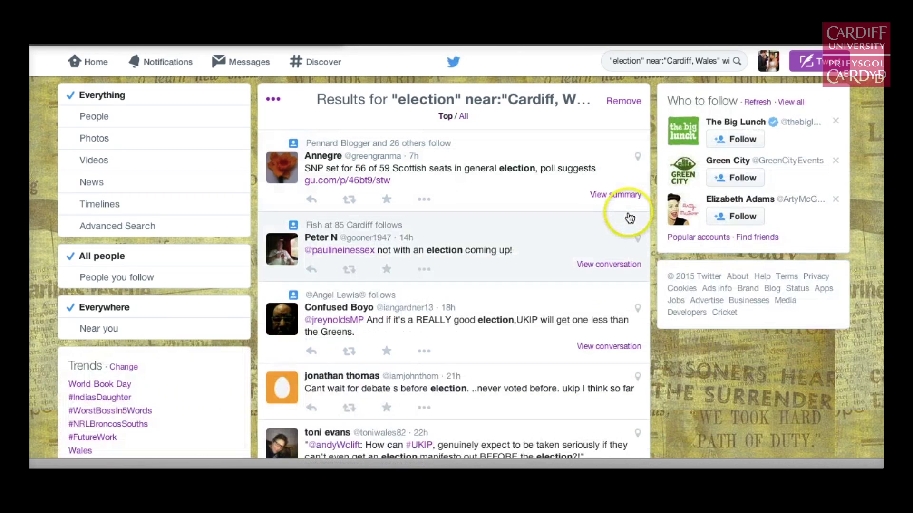
left_click(625, 105)
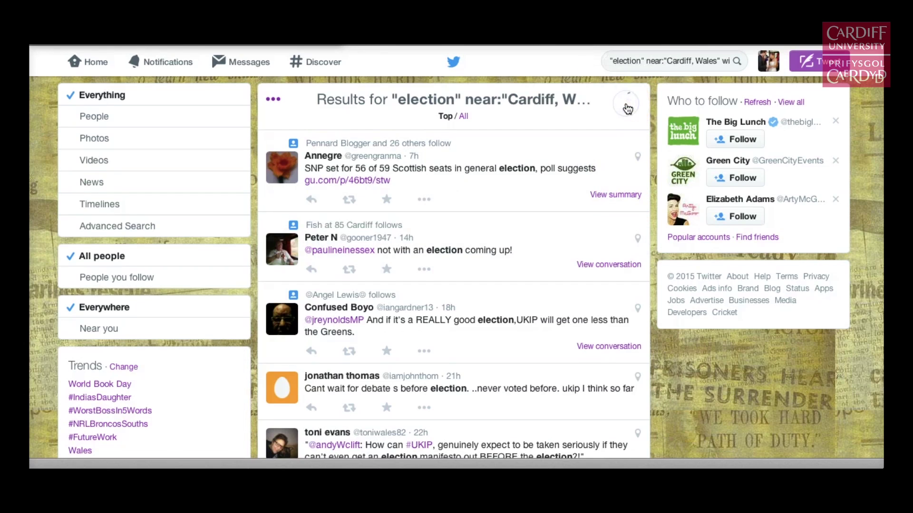
Examine the search query's distance setting by highlighting the "15" in "within:15mi"
left_click(703, 62)
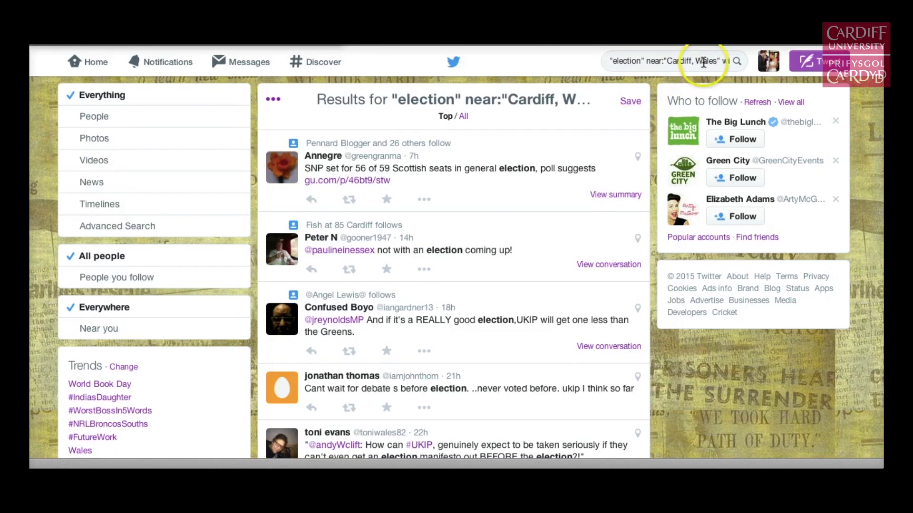
left_click_drag(726, 60, 713, 59)
left_click(713, 59)
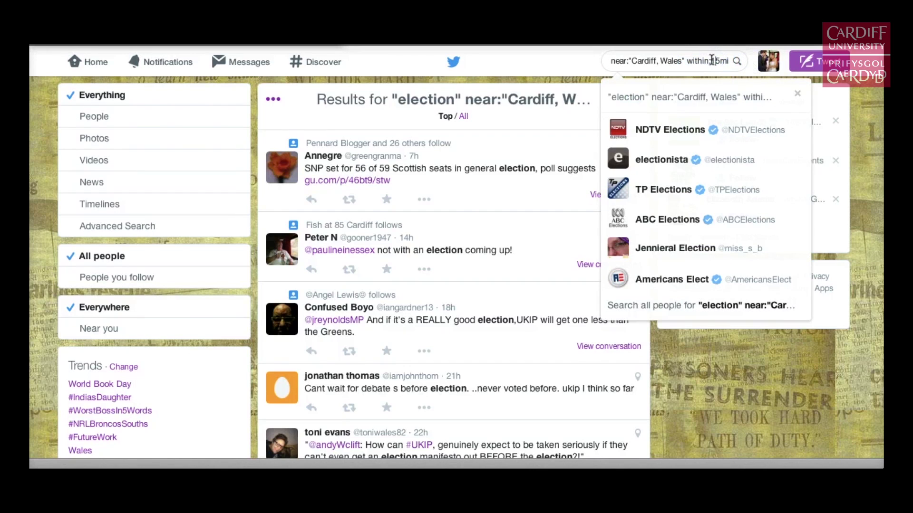
left_click_drag(721, 61, 712, 61)
left_click_drag(725, 62, 711, 60)
left_click(588, 63)
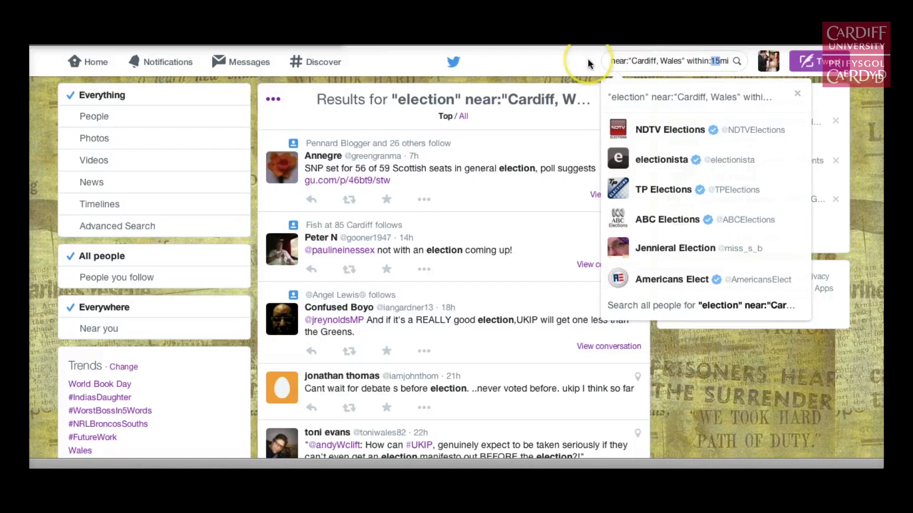